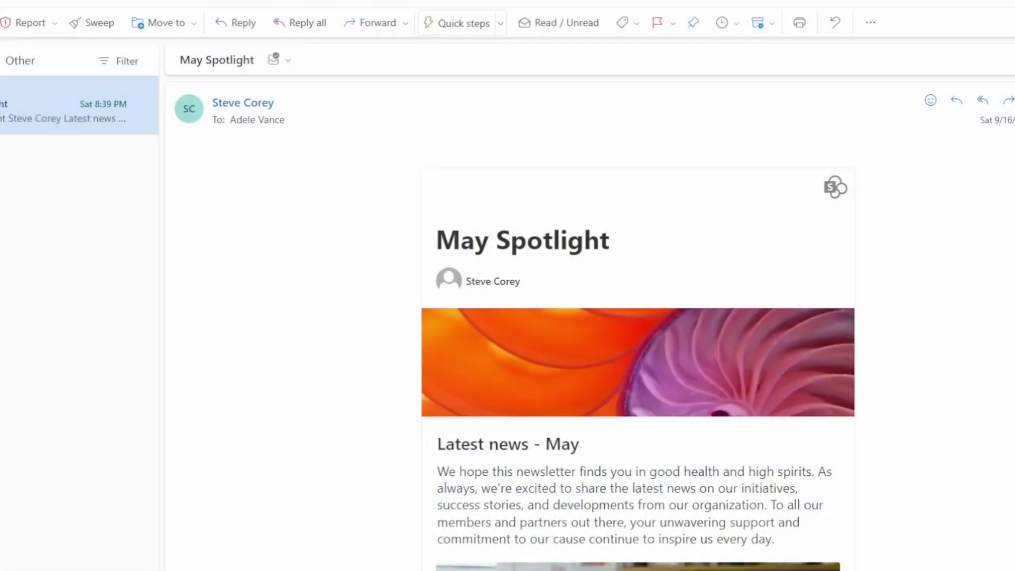
Step: From the site home page's New menu, start a news post to reach the template gallery
scroll(595, 328, "down", 3)
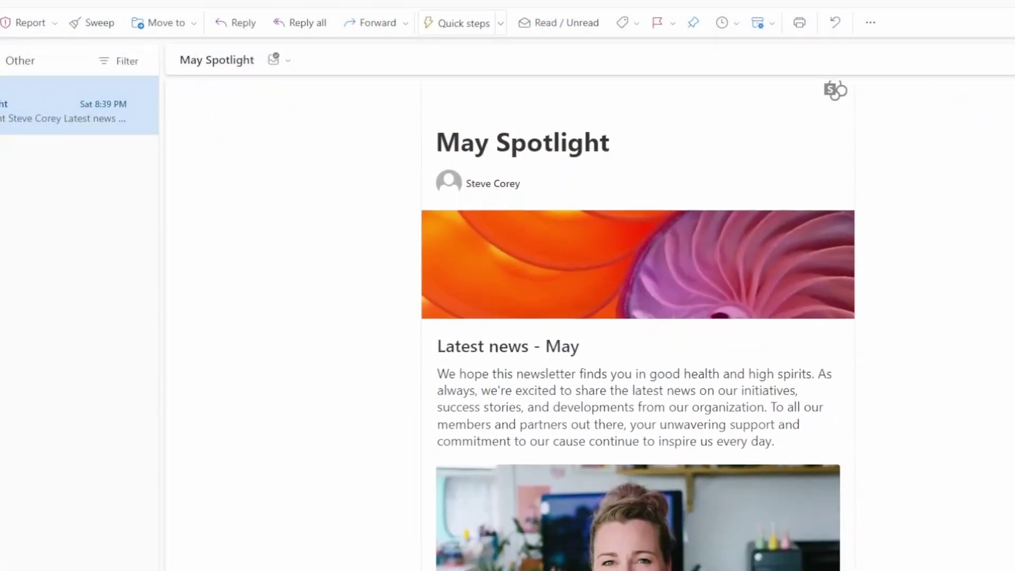
scroll(595, 327, "down", 5)
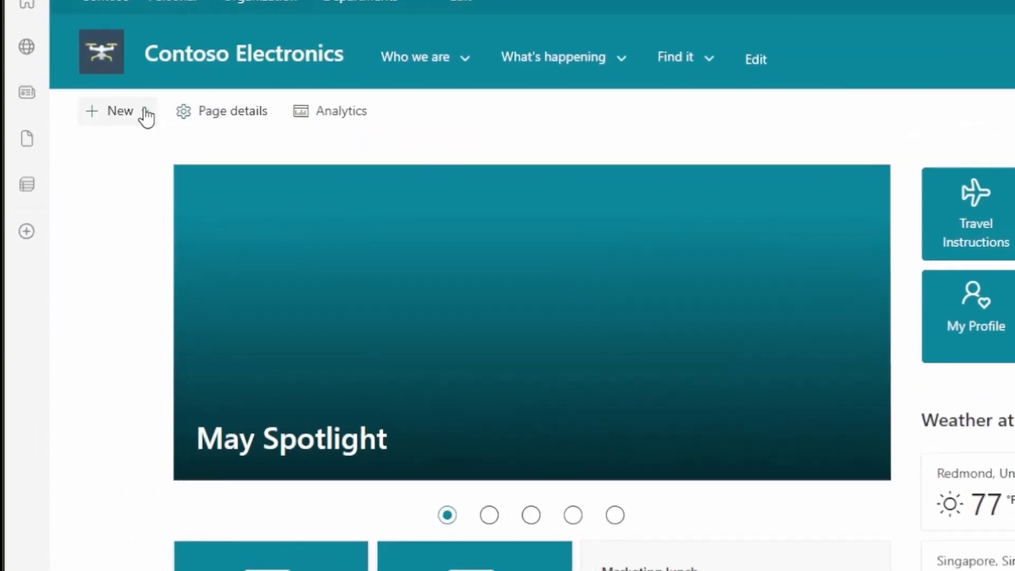
left_click(120, 112)
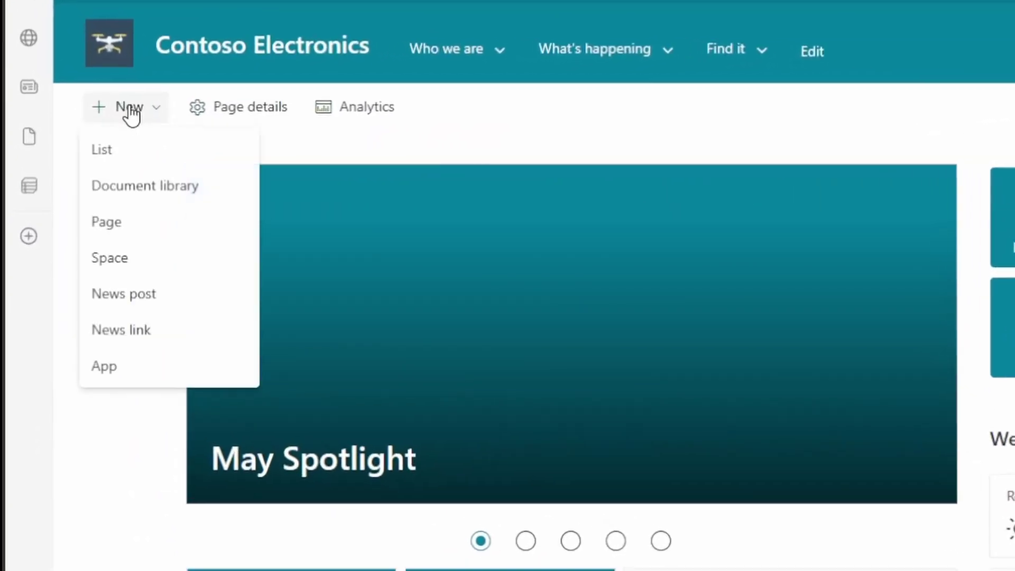
left_click(170, 299)
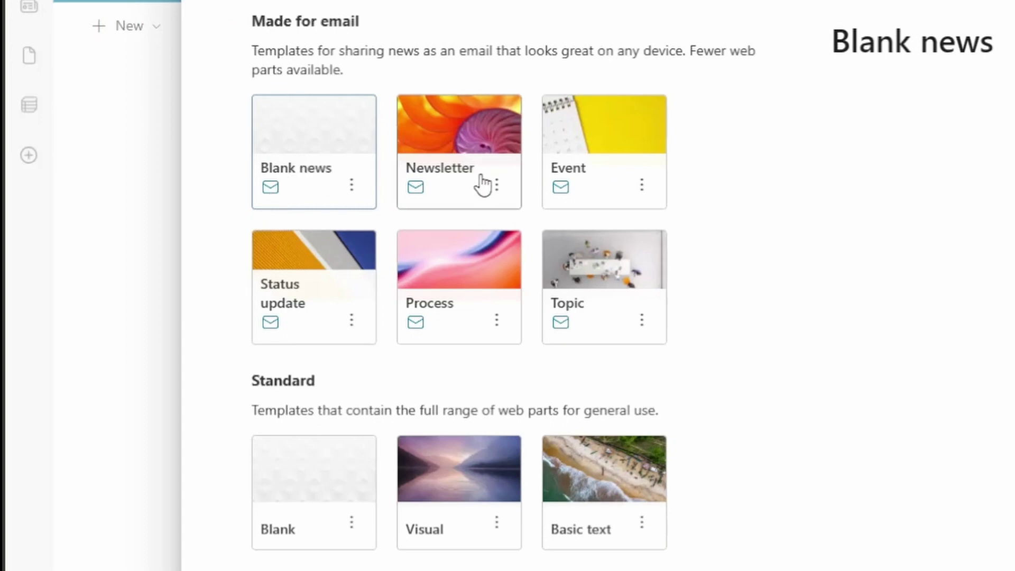
Step: Create a post from the Newsletter template titled 'May Spotlight' and review the page
left_click(434, 158)
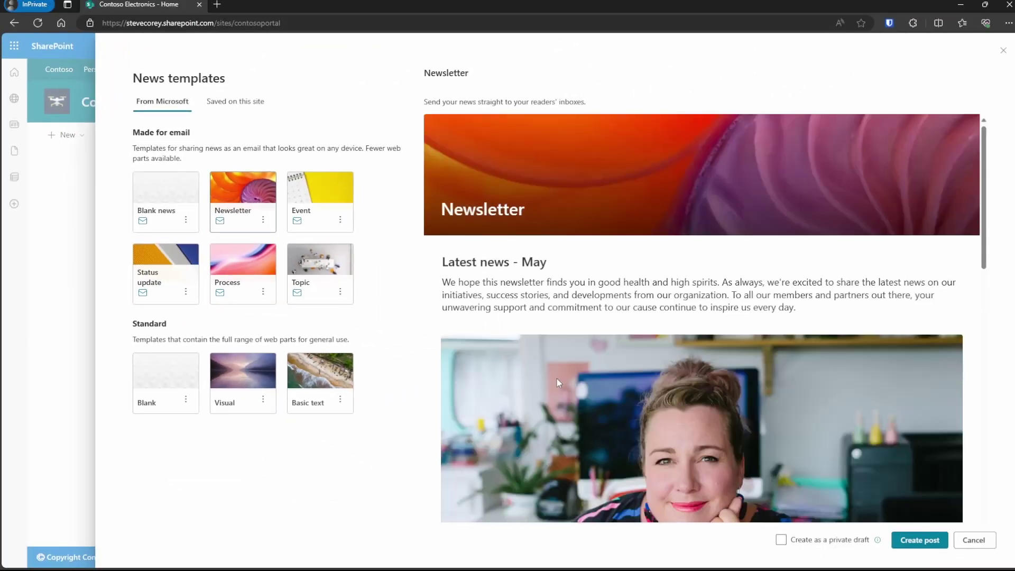
left_click(927, 540)
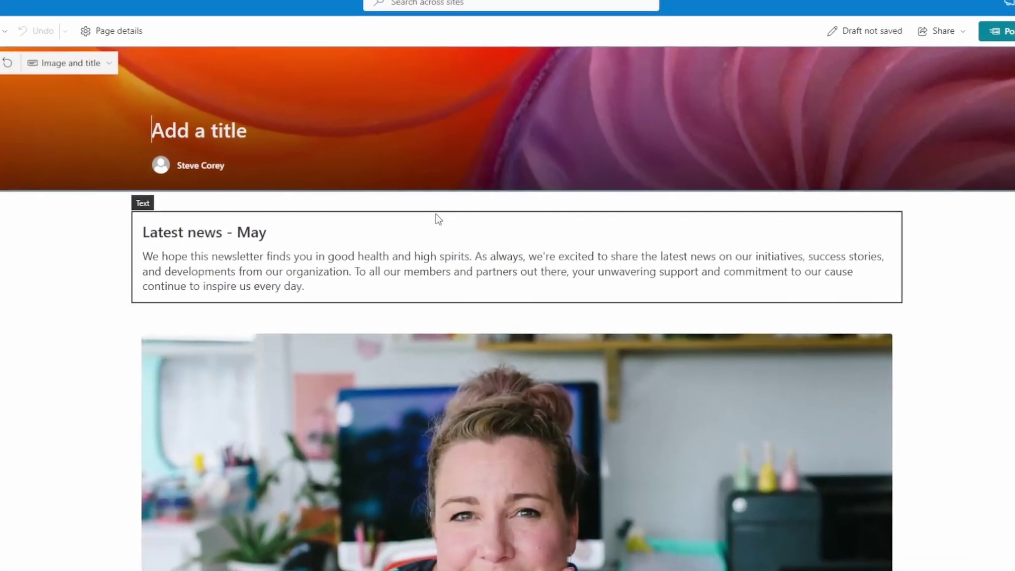
type("May S")
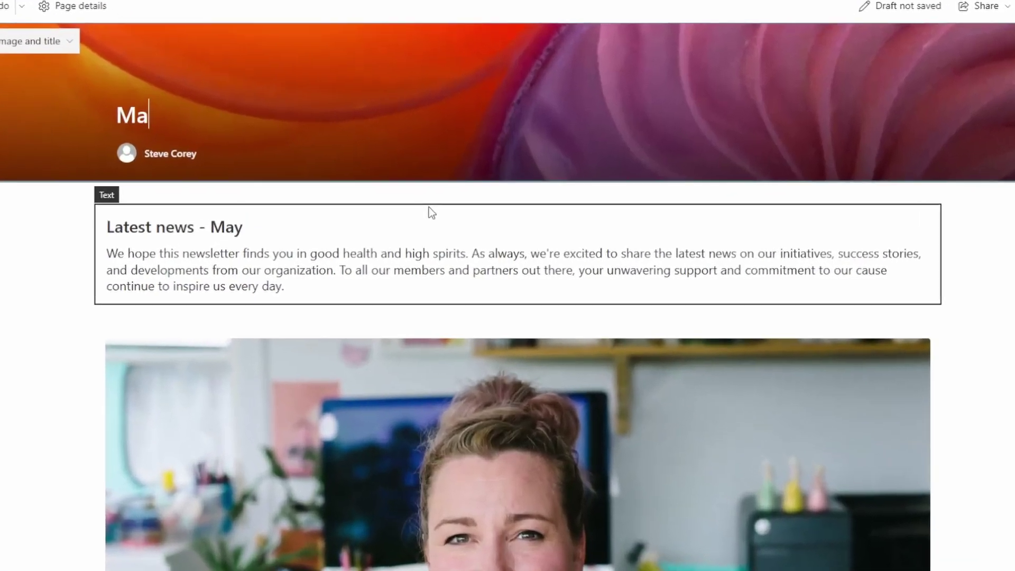
type("potlight")
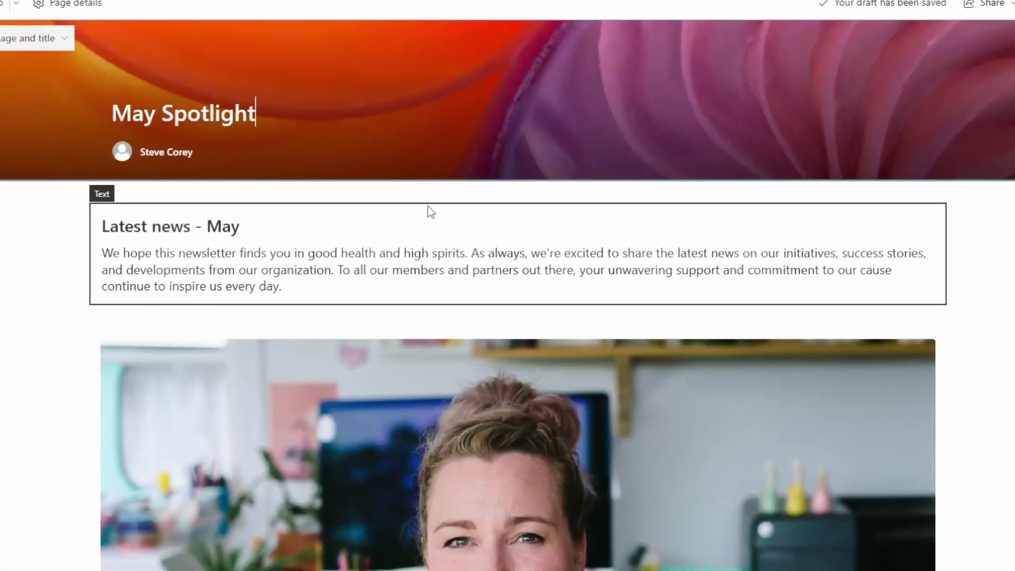
scroll(53, 290, "down", 10)
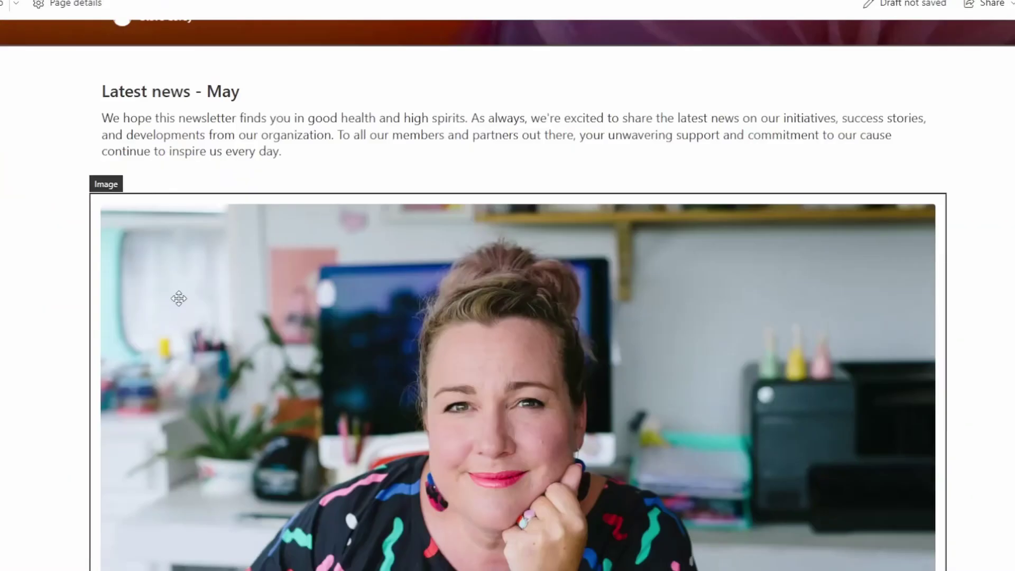
scroll(212, 295, "down", 2)
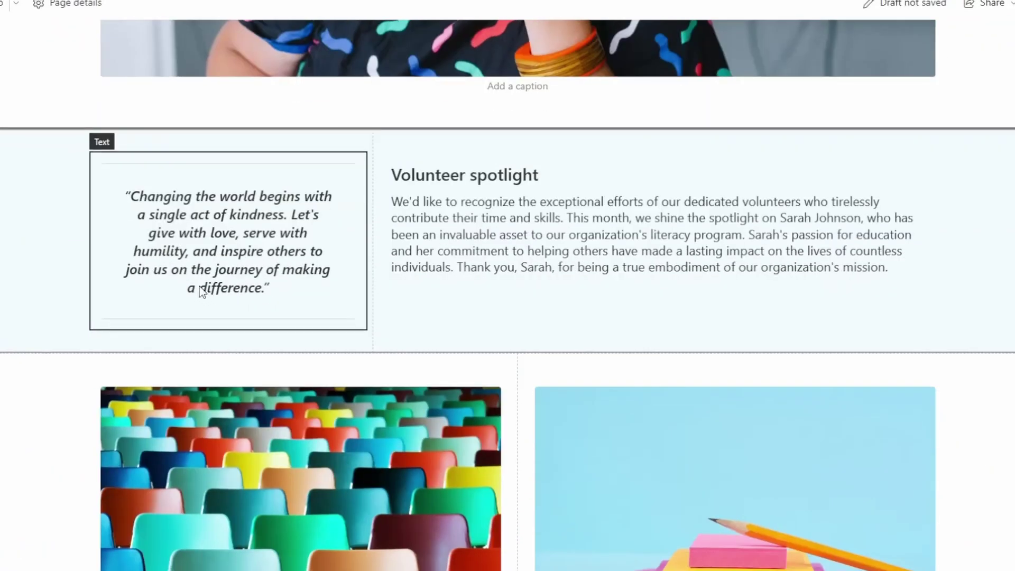
scroll(200, 286, "down", 10)
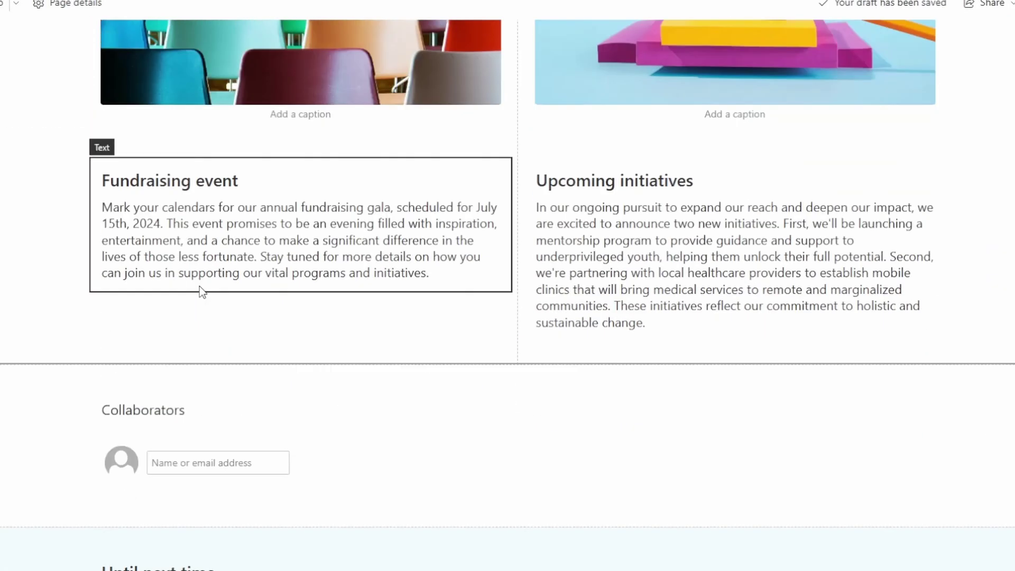
scroll(199, 287, "down", 3)
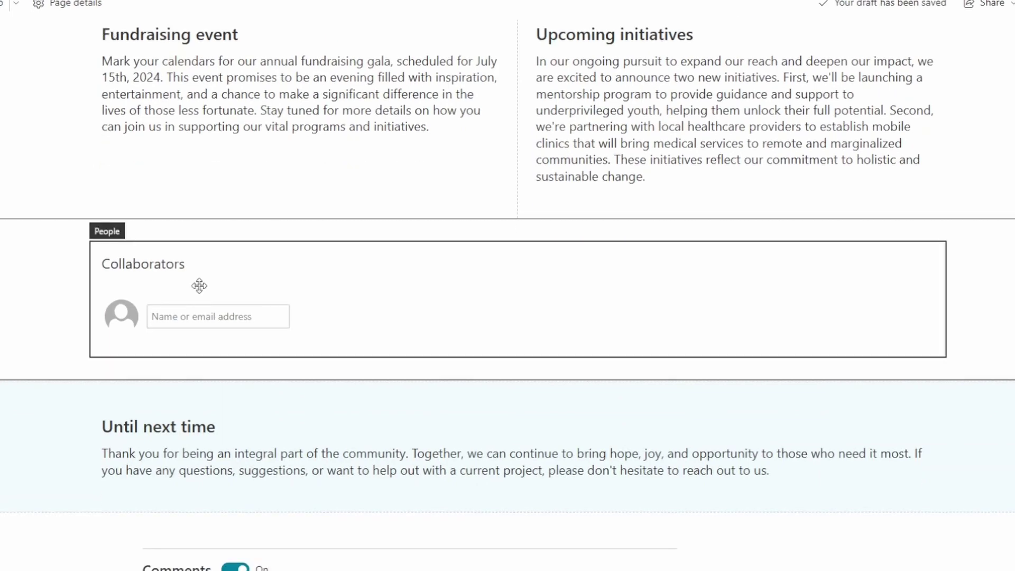
scroll(199, 287, "up", 15)
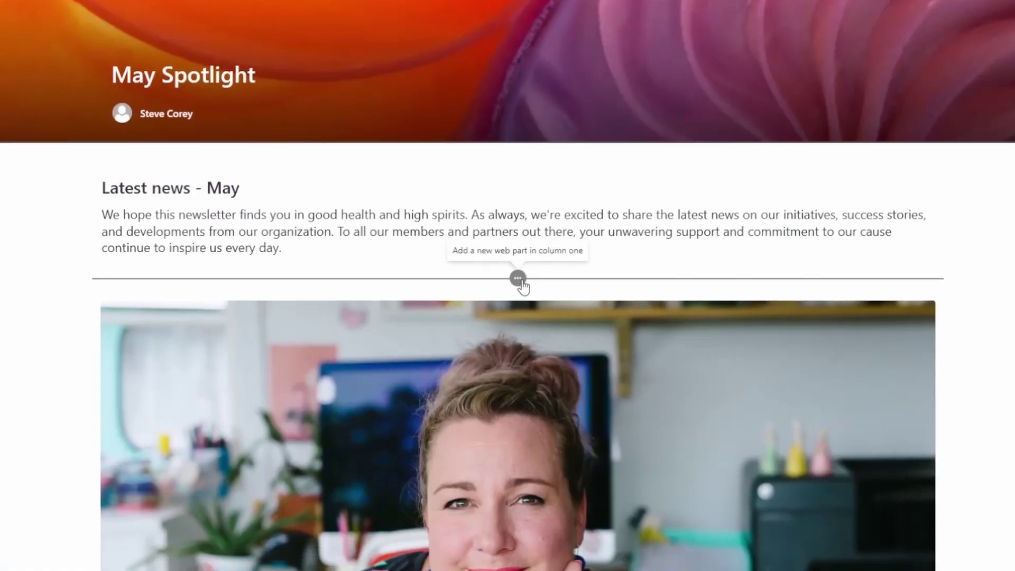
Step: Dismiss the web-part toolbox below Latest news unused and move to Volunteer spotlight
left_click(518, 317)
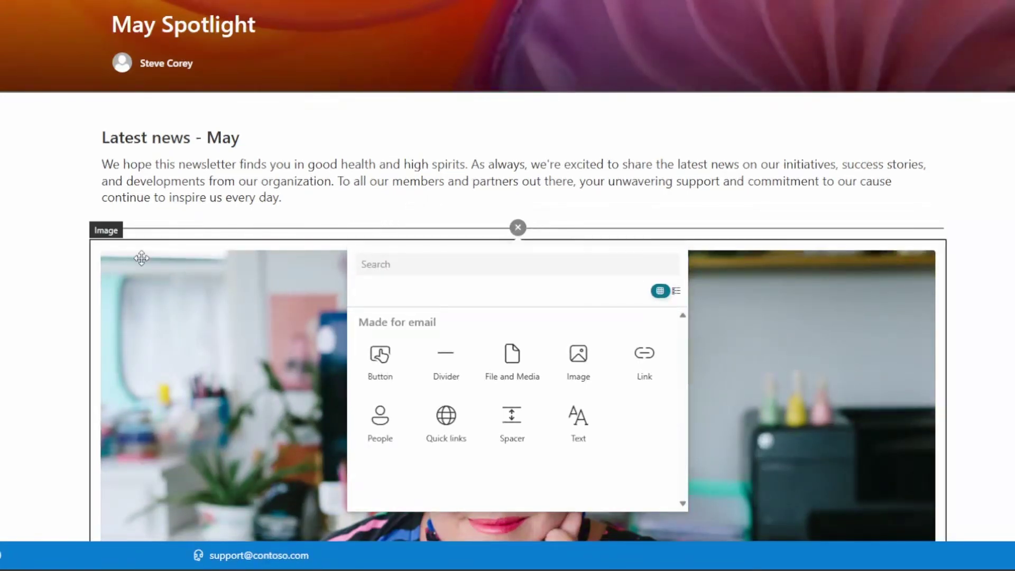
scroll(68, 255, "down", 8)
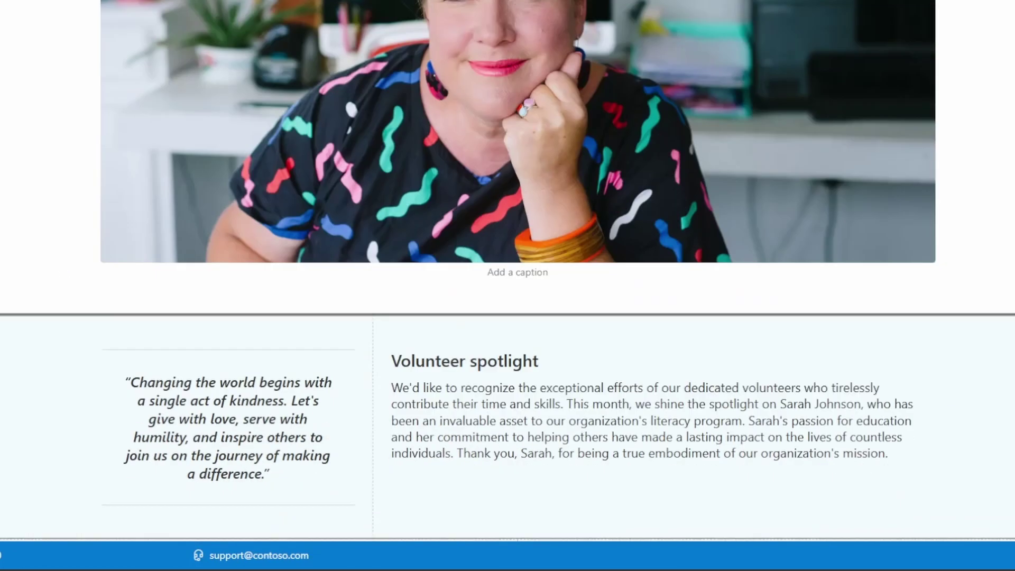
scroll(26, 349, "down", 2)
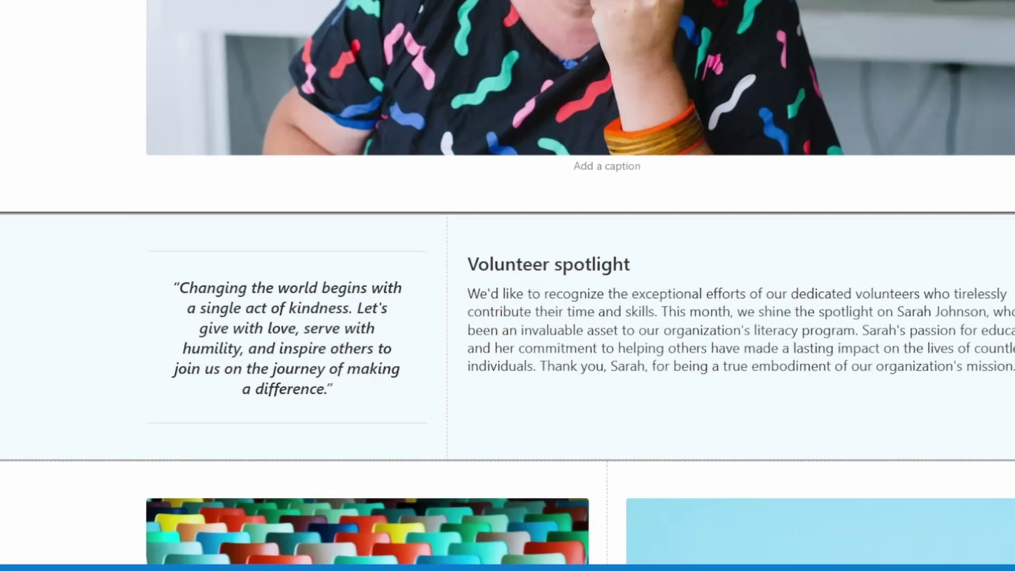
left_click(19, 136)
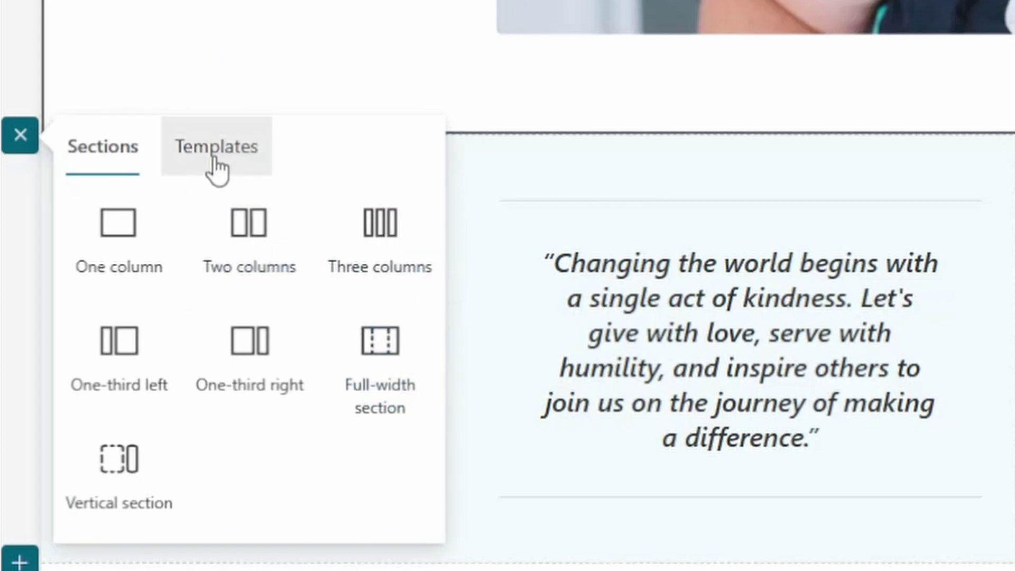
left_click(234, 160)
scroll(368, 381, "down", 3)
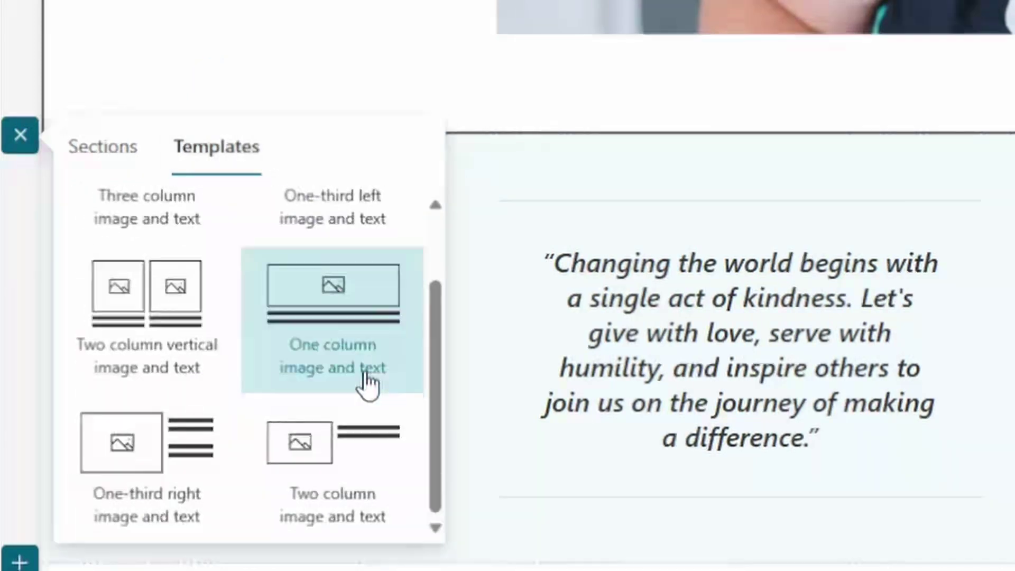
left_click(362, 9)
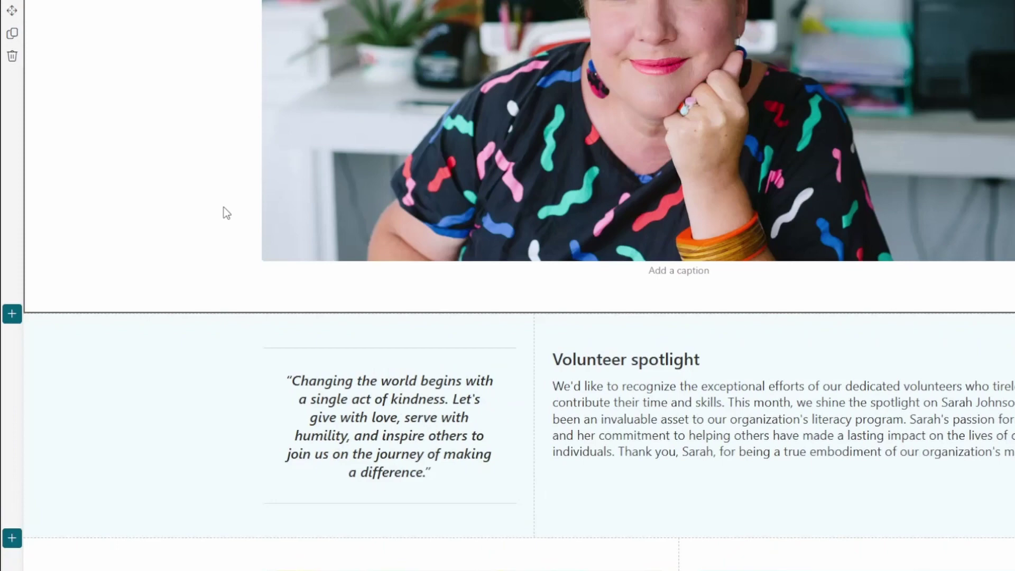
scroll(172, 265, "up", 2)
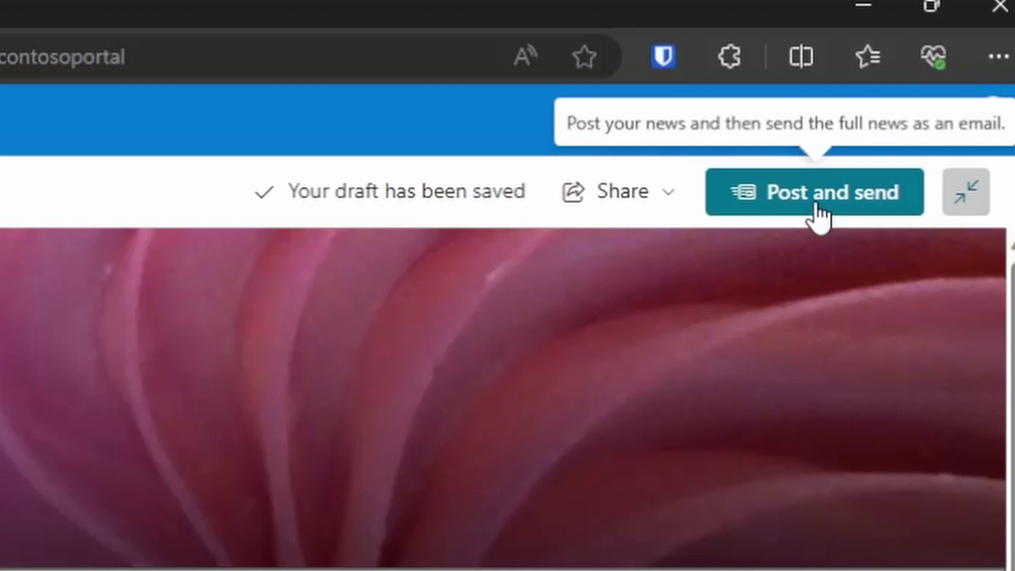
Step: Publish May Spotlight with Post and send, closing the email dialog unsent
left_click(817, 207)
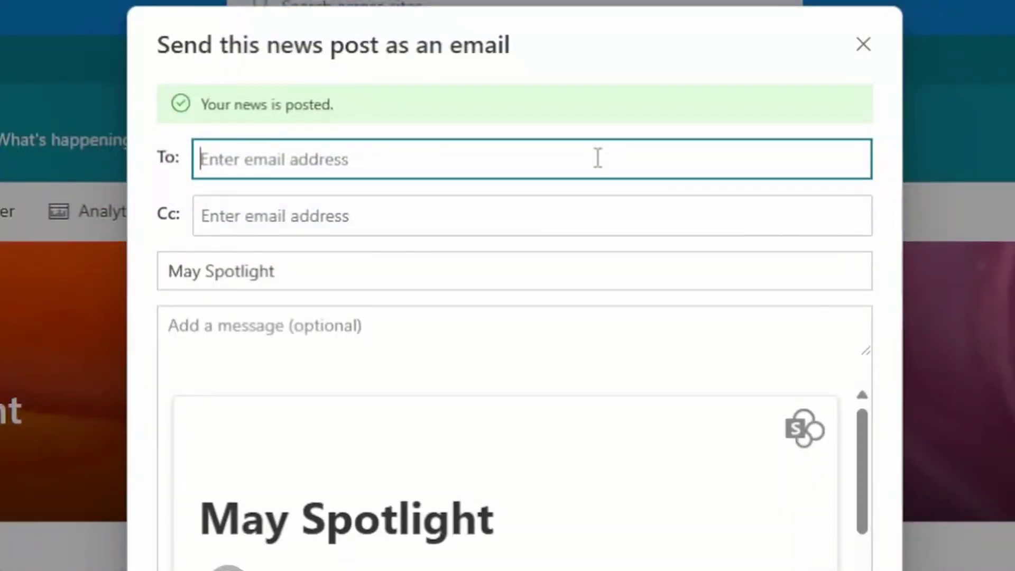
left_click(863, 45)
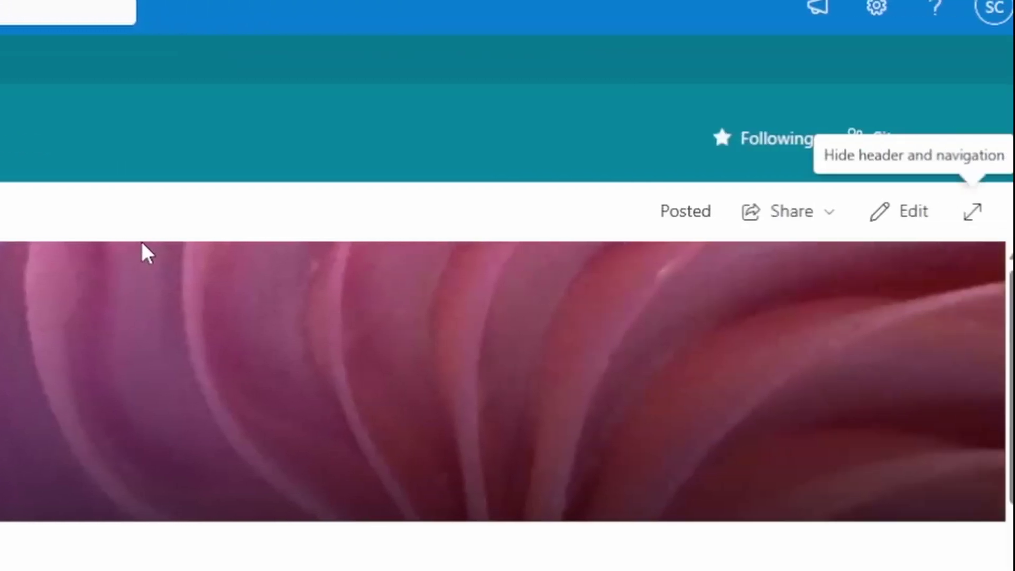
Step: Email the full May Spotlight page to the recipient, with Send as link left off
left_click(810, 229)
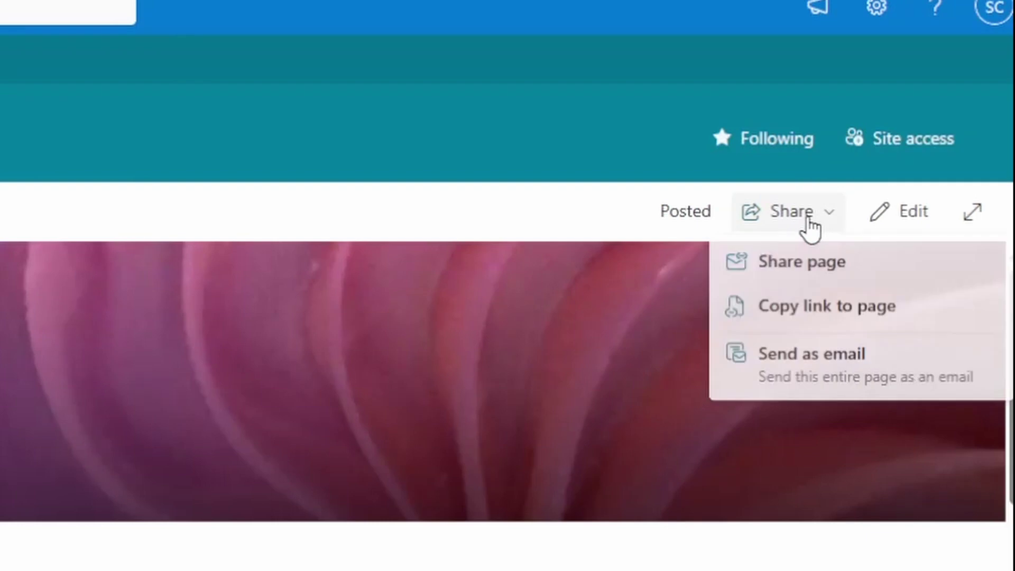
left_click(849, 397)
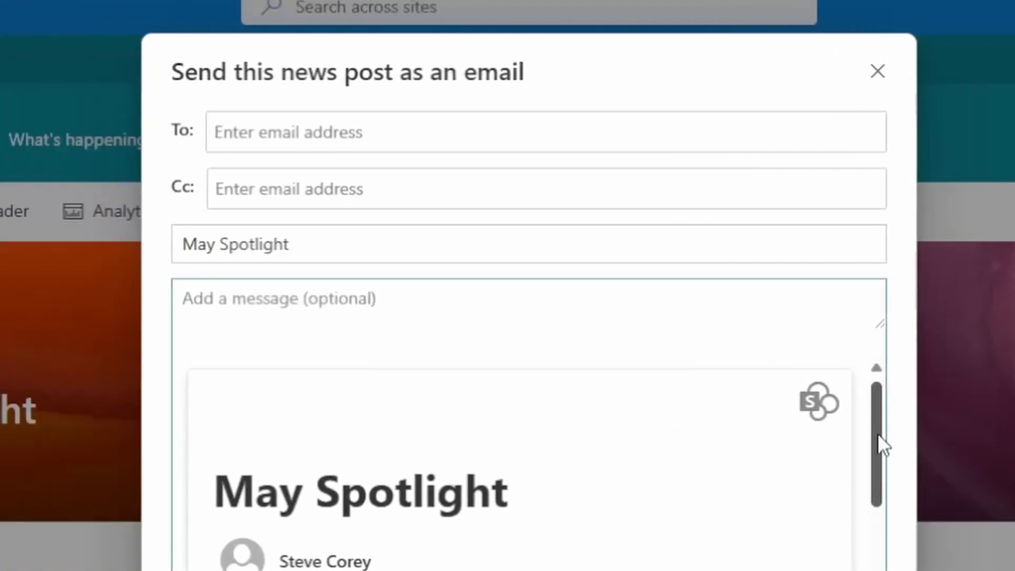
left_click(410, 123)
type("ade")
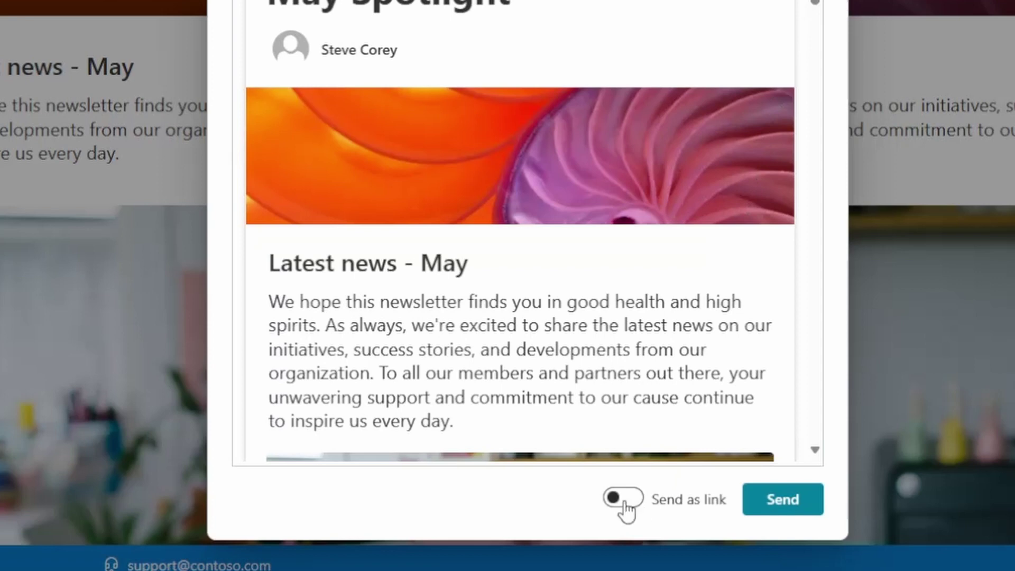
left_click(623, 498)
left_click(623, 341)
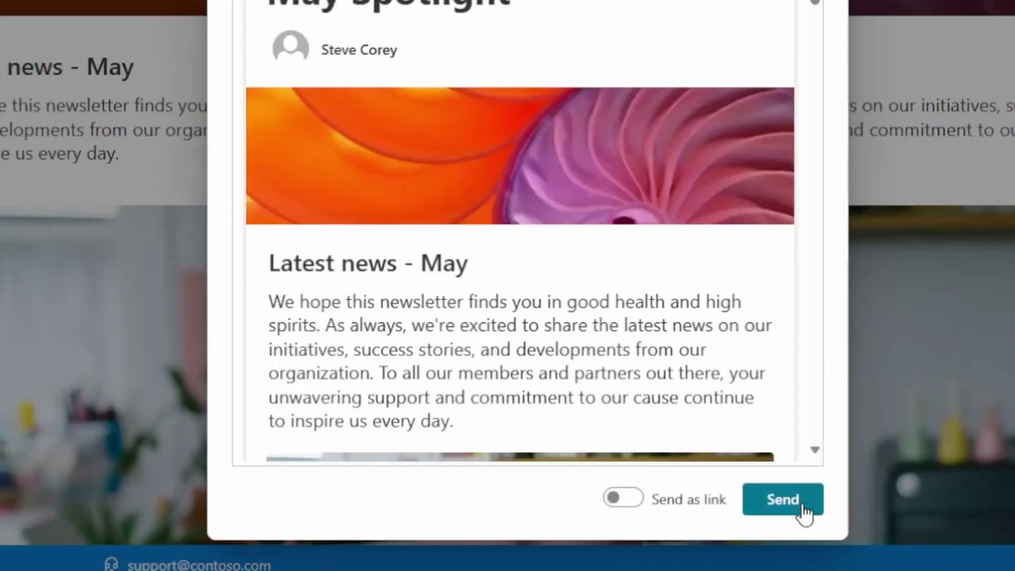
left_click(784, 500)
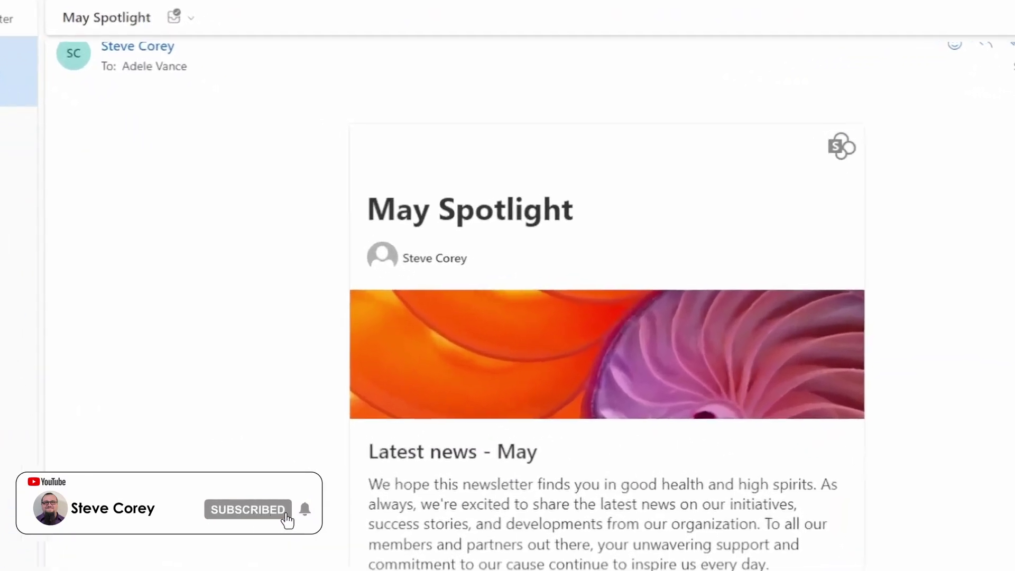
Step: Scroll through the May Spotlight email in Outlook to check the single-column layout
scroll(590, 317, "down", 8)
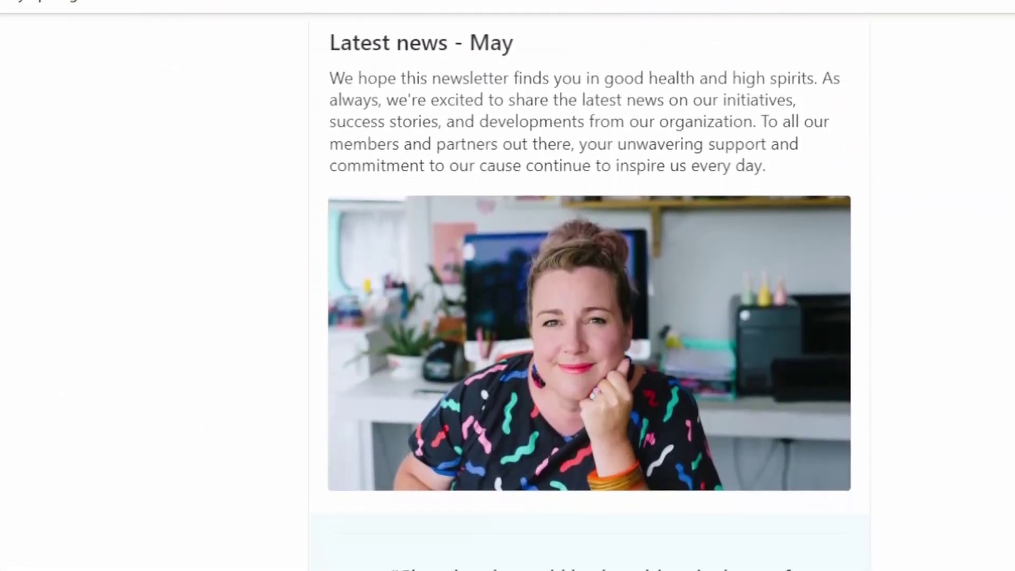
scroll(590, 318, "down", 10)
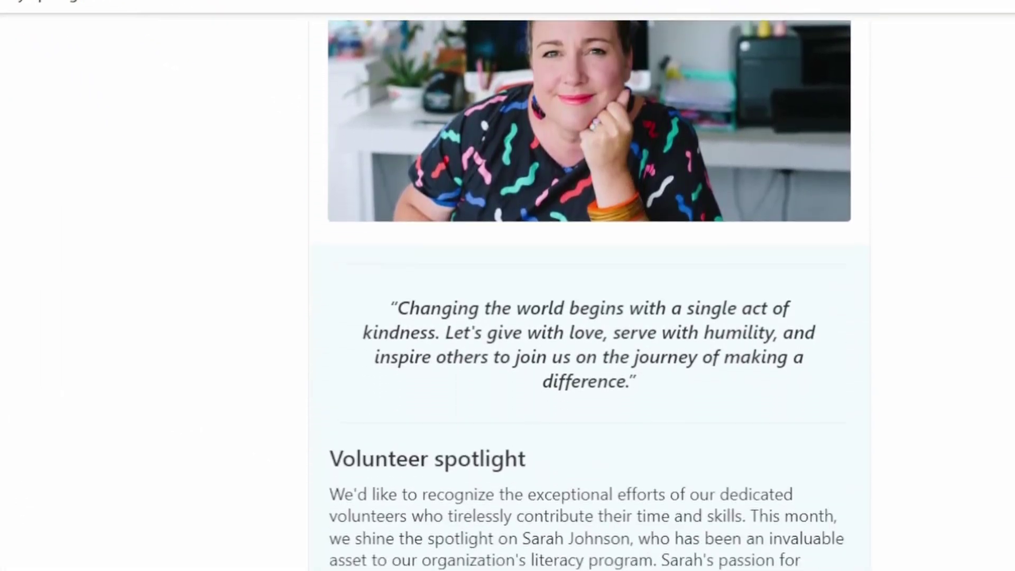
scroll(589, 318, "down", 12)
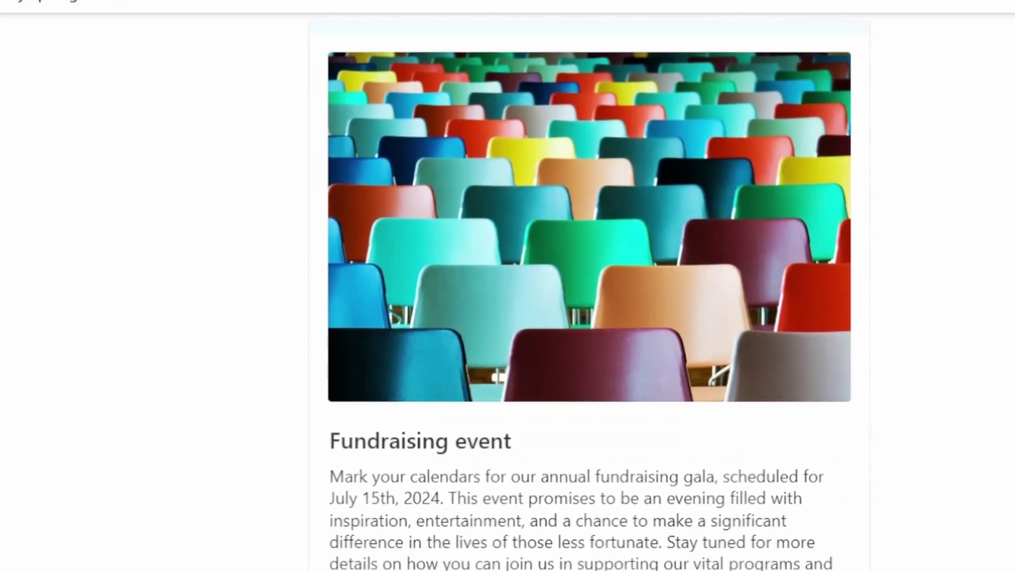
scroll(589, 317, "down", 10)
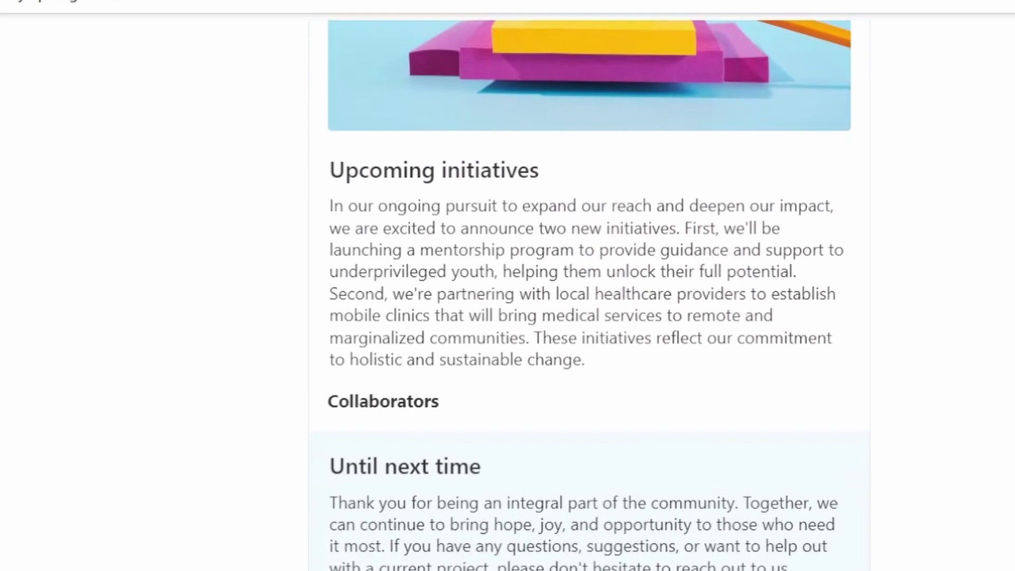
scroll(589, 318, "up", 20)
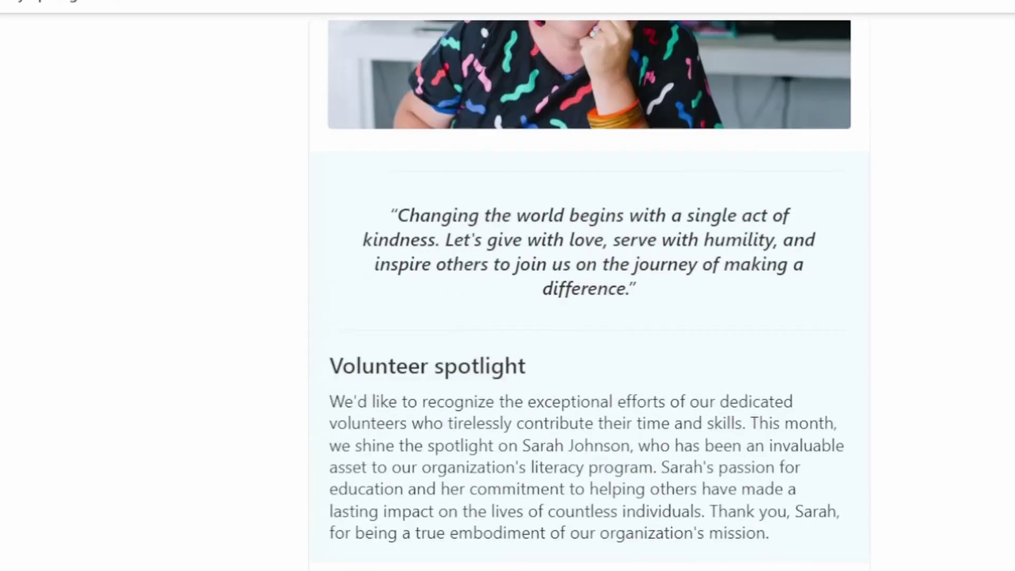